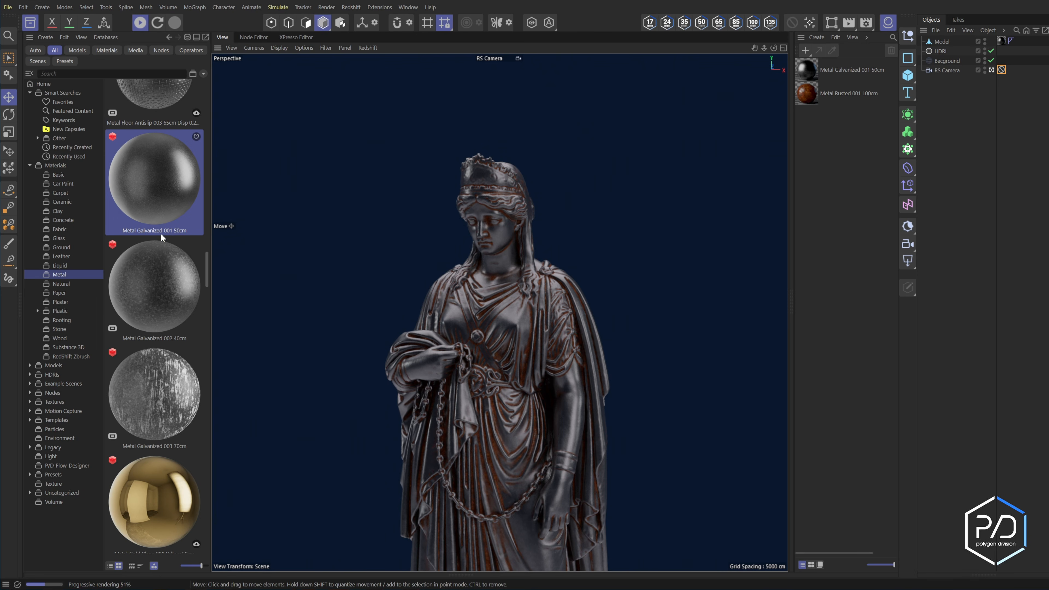
Examine the node graphs of the Metal Galvanized 001 50cm and Metal Rusted 001 100cm materials, including the galvanized normal texture.
{"action": "left_click_drag", "start_coordinate": [206, 270], "coordinate": [211, 477]}
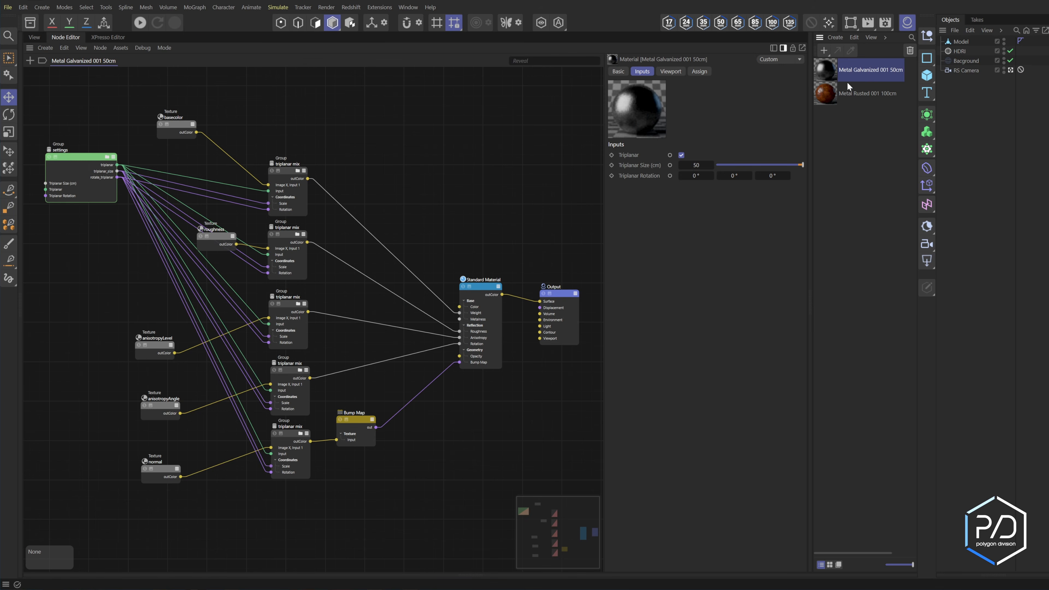
{"action": "left_click", "coordinate": [162, 472]}
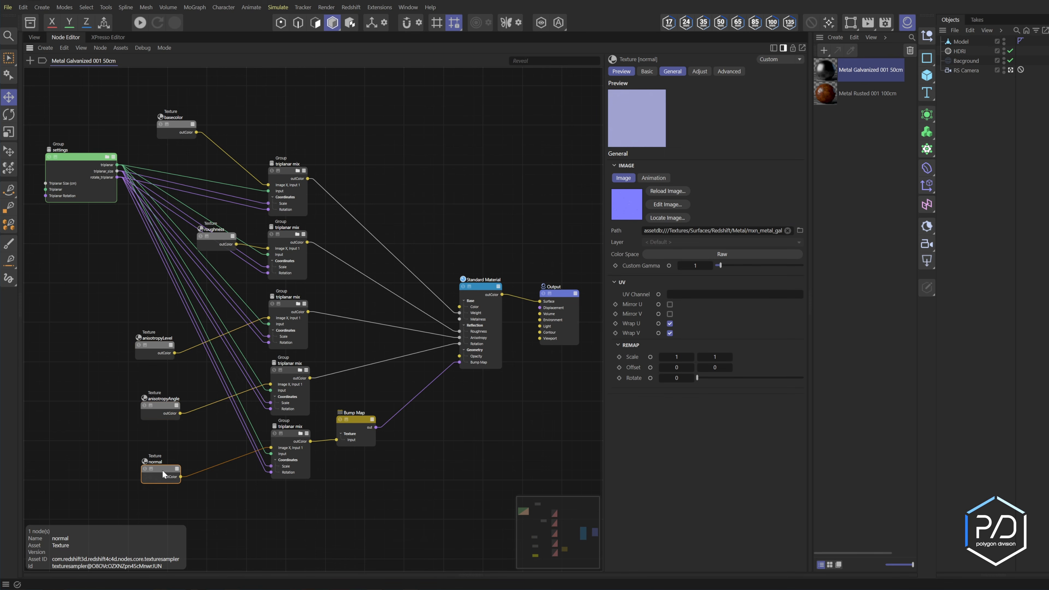
{"action": "left_click", "coordinate": [165, 312]}
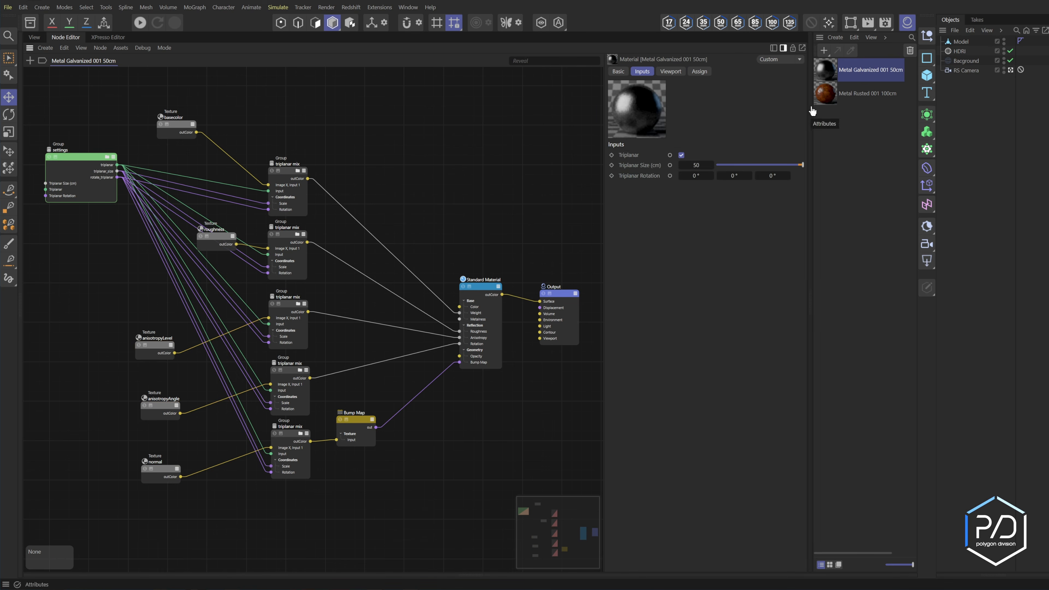
{"action": "left_click", "coordinate": [828, 96]}
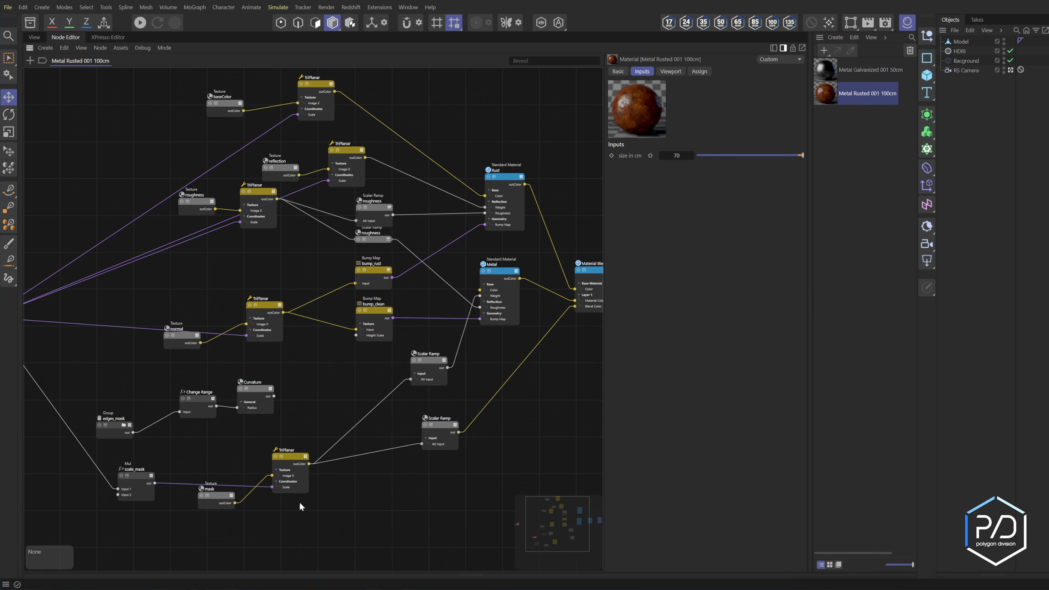
{"action": "left_click", "coordinate": [834, 74]}
{"action": "left_click", "coordinate": [833, 95]}
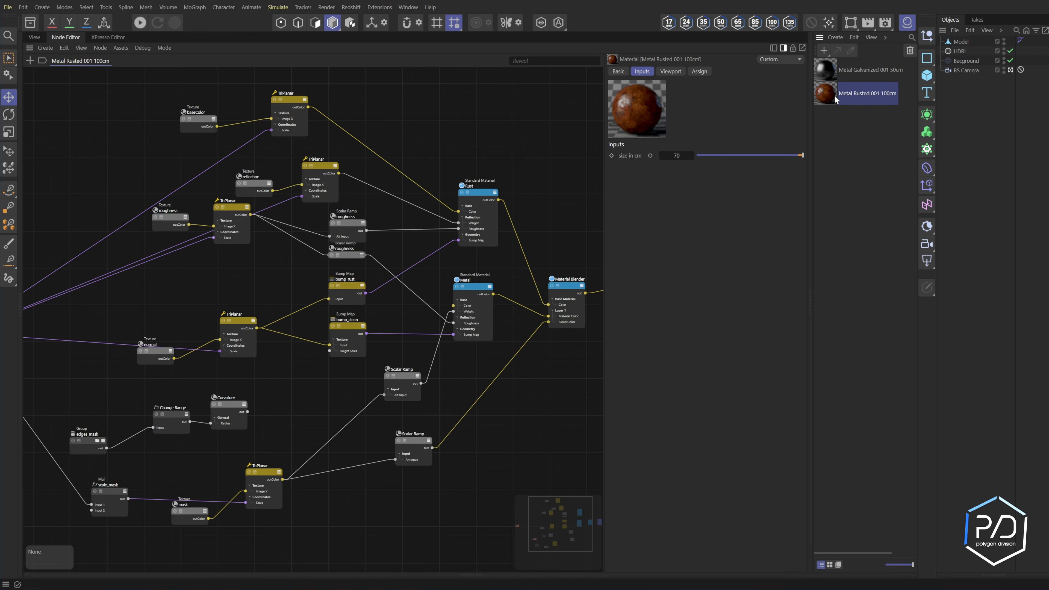
{"action": "left_click", "coordinate": [833, 76]}
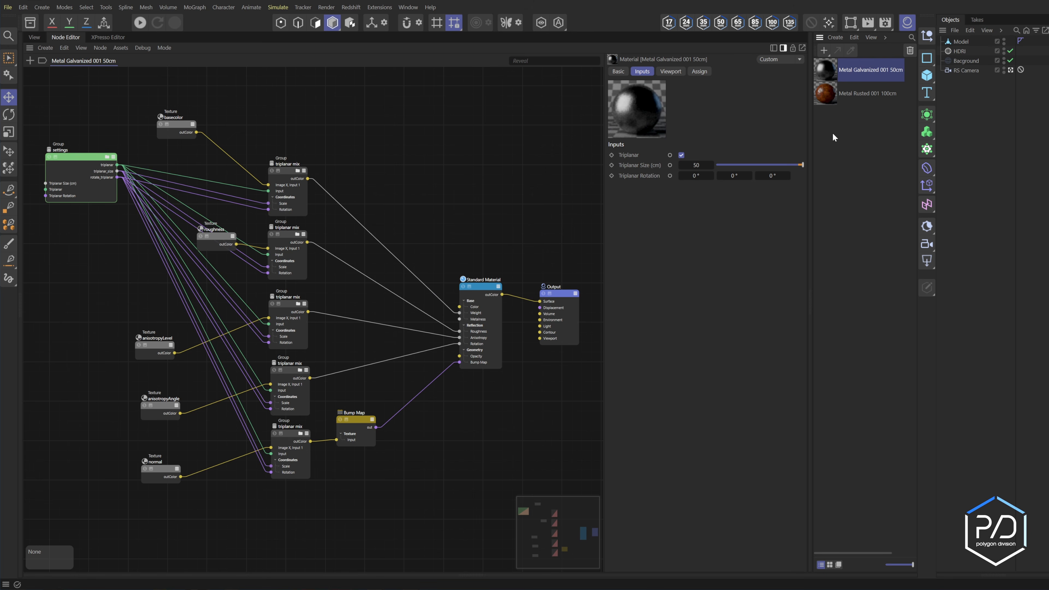
Add a Material Blender node between the Standard Material and the Output in the Metal Galvanized 001 50cm graph.
{"action": "scroll", "coordinate": [536, 332], "scroll_direction": "up", "scroll_amount": 3}
{"action": "middle_click_drag", "start_coordinate": [582, 288], "coordinate": [461, 227]}
{"action": "left_click_drag", "start_coordinate": [456, 210], "coordinate": [608, 202]}
{"action": "double_click", "coordinate": [451, 292]}
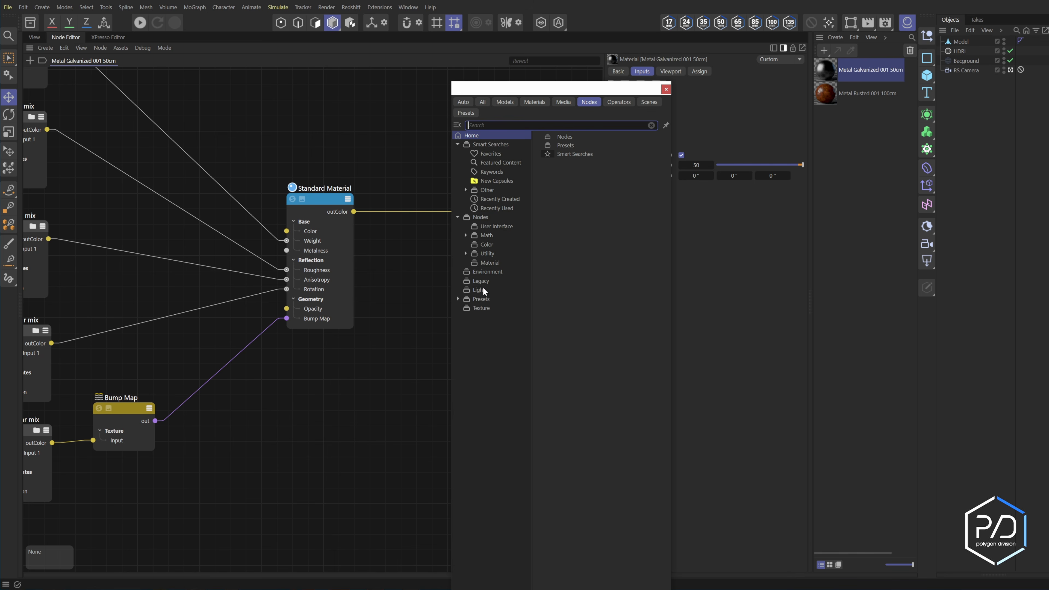
{"action": "left_click", "coordinate": [462, 261]}
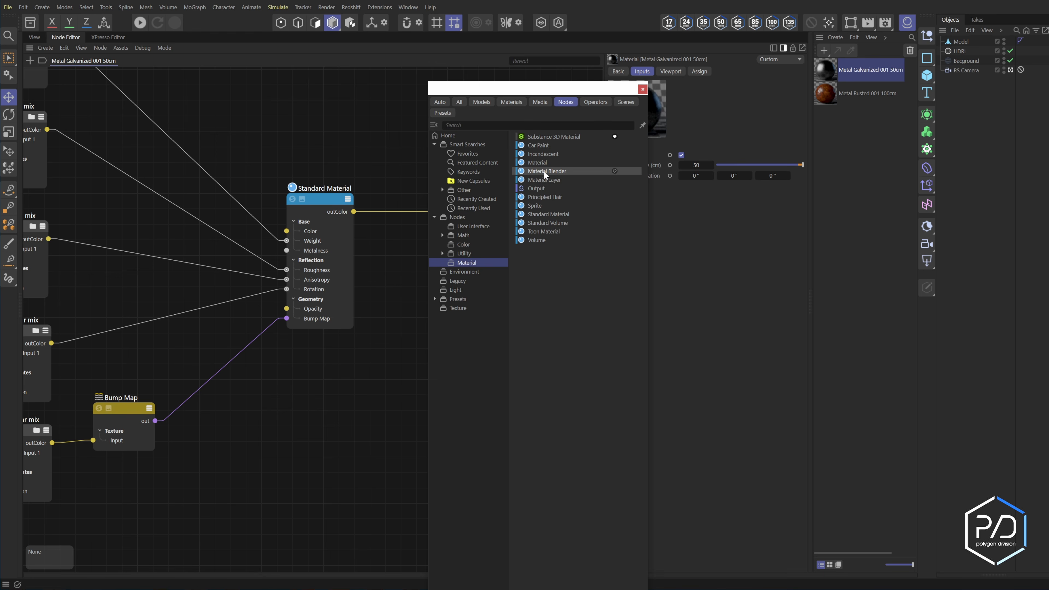
{"action": "left_click_drag", "start_coordinate": [544, 172], "coordinate": [394, 317]}
{"action": "left_click_drag", "start_coordinate": [393, 317], "coordinate": [394, 317]}
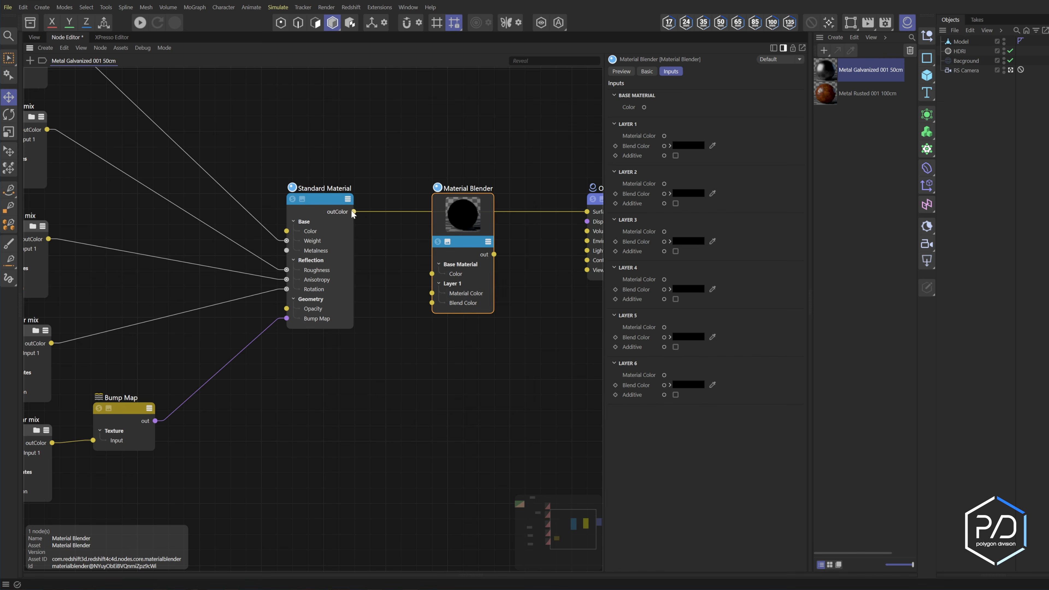
Wire the Standard Material into the Material Blender's base Color and the blender into the Output's Surface, with its preview collapsed.
{"action": "left_click_drag", "start_coordinate": [354, 212], "coordinate": [432, 273]}
{"action": "left_click_drag", "start_coordinate": [494, 254], "coordinate": [587, 212]}
{"action": "left_click", "coordinate": [448, 241]}
{"action": "left_click_drag", "start_coordinate": [470, 191], "coordinate": [483, 374]}
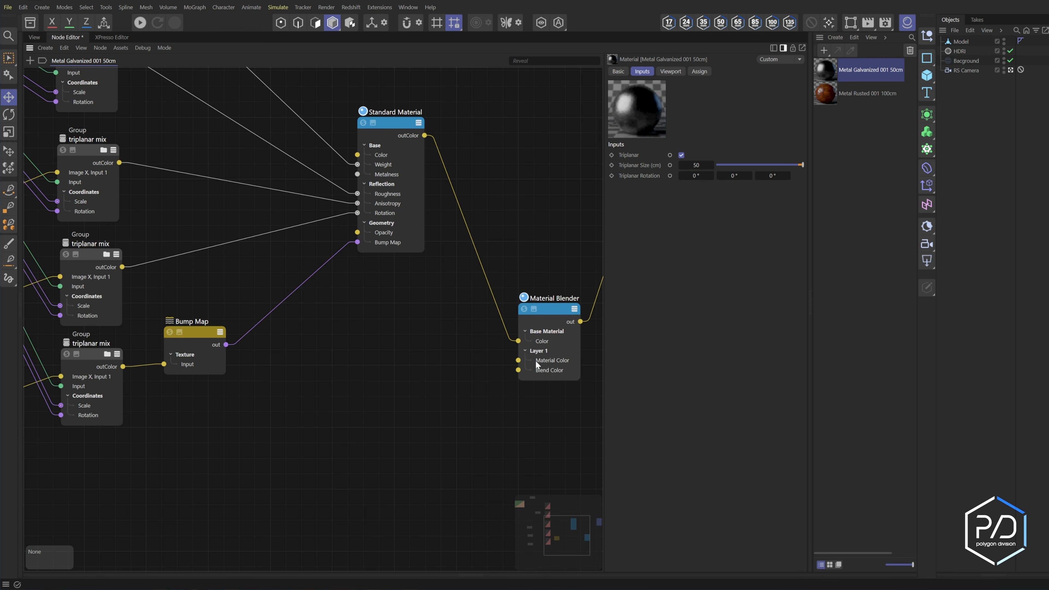
Add a Reference node linked to Metal Rusted 001 100cm and feed it into the Material Blender's Layer 1 Material Color.
{"action": "double_click", "coordinate": [415, 367]}
{"action": "type", "text": "ref"}
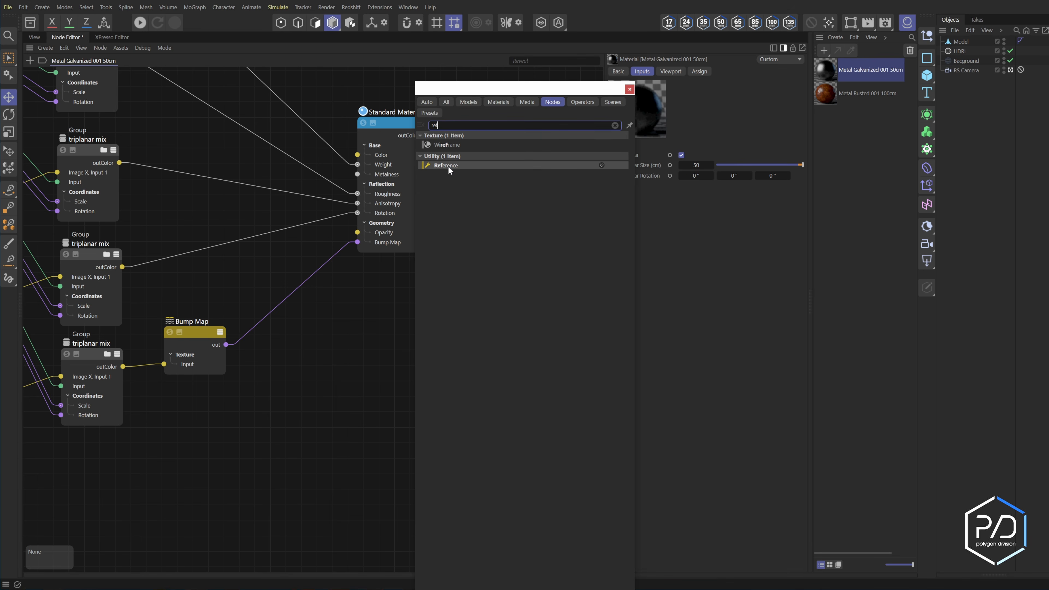
{"action": "left_click", "coordinate": [449, 165]}
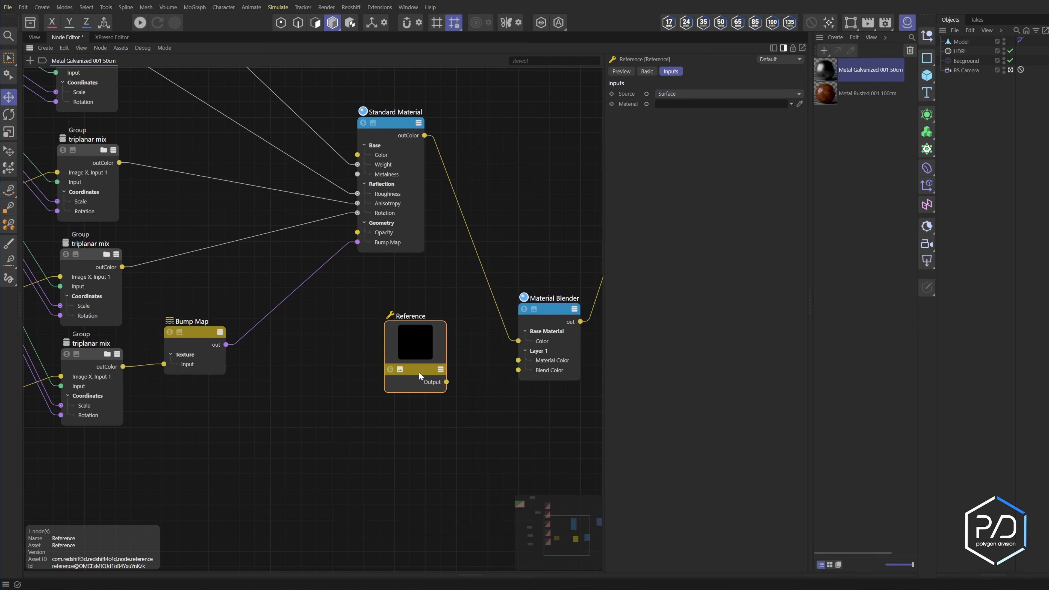
{"action": "left_click_drag", "start_coordinate": [446, 383], "coordinate": [518, 361]}
{"action": "left_click", "coordinate": [400, 369]}
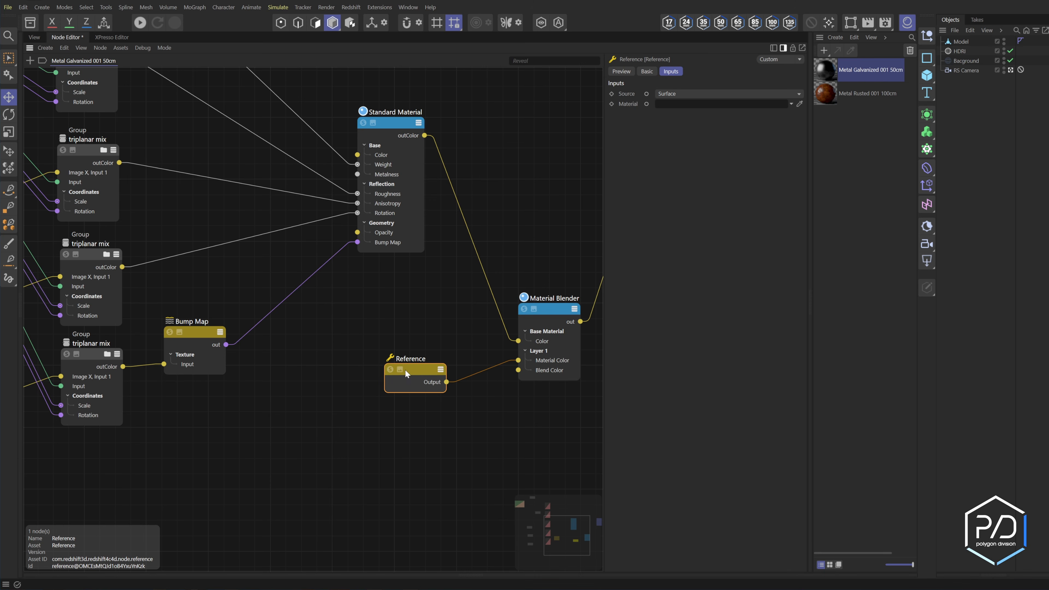
{"action": "mouse_move", "coordinate": [416, 376]}
{"action": "left_mouse_down"}
{"action": "mouse_move", "coordinate": [416, 363]}
{"action": "mouse_move", "coordinate": [423, 380]}
{"action": "left_mouse_up"}
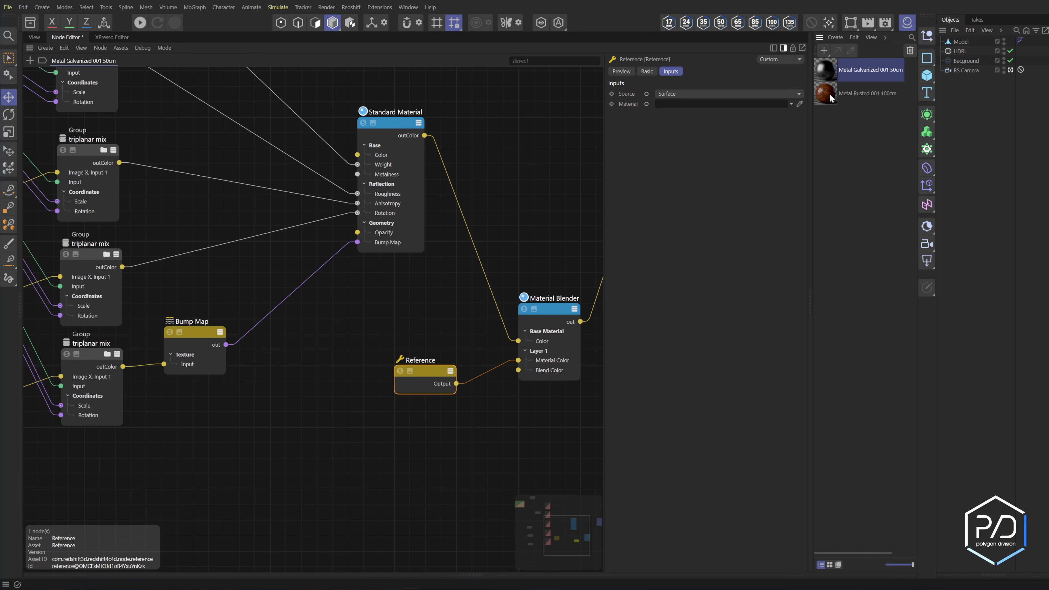
{"action": "left_click_drag", "start_coordinate": [831, 94], "coordinate": [739, 104]}
Set the Material Blender's Layer 1 Blend Color to white and assign Metal Galvanized 001 50cm to the Model.
{"action": "left_click", "coordinate": [550, 312]}
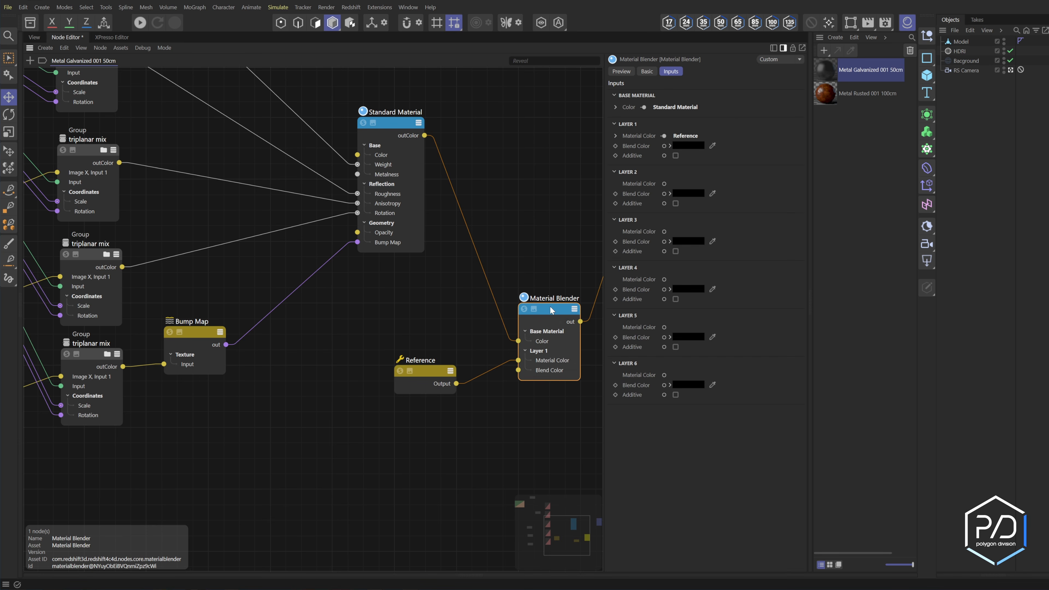
{"action": "left_click", "coordinate": [686, 145]}
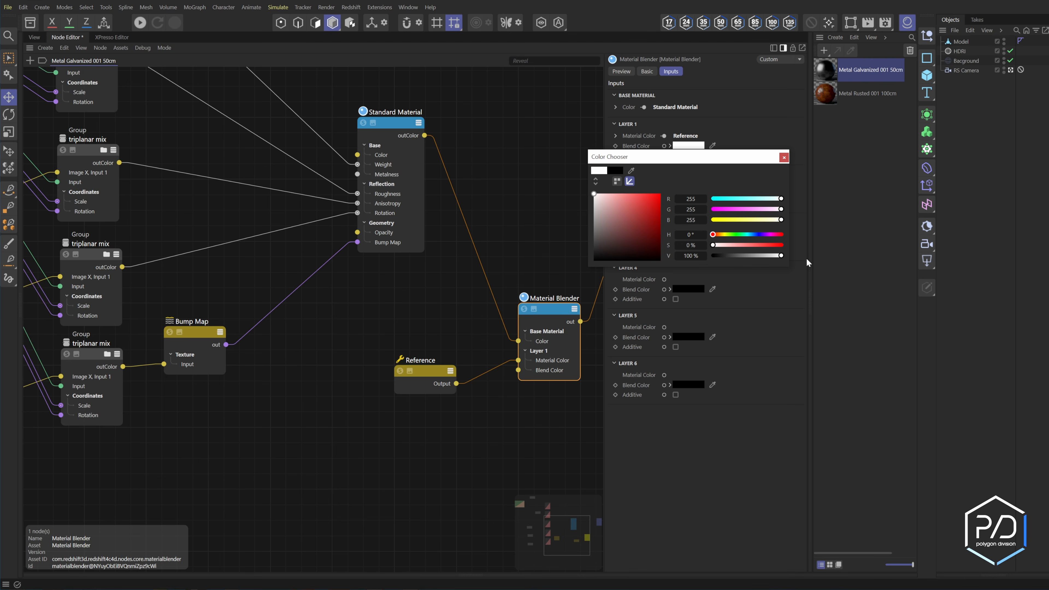
{"action": "left_click", "coordinate": [34, 37]}
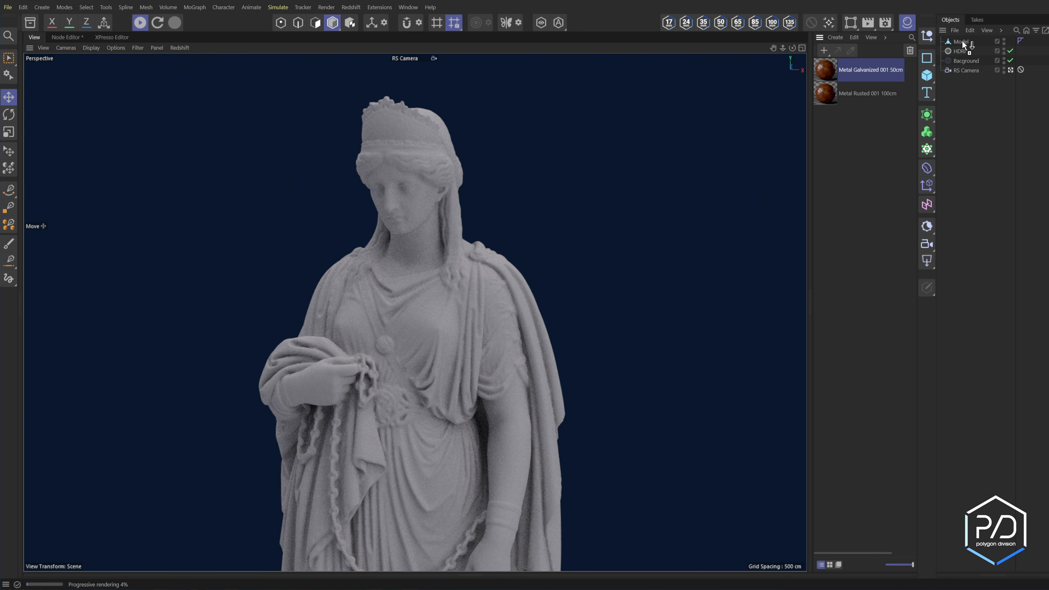
{"action": "left_click_drag", "start_coordinate": [963, 44], "coordinate": [962, 43]}
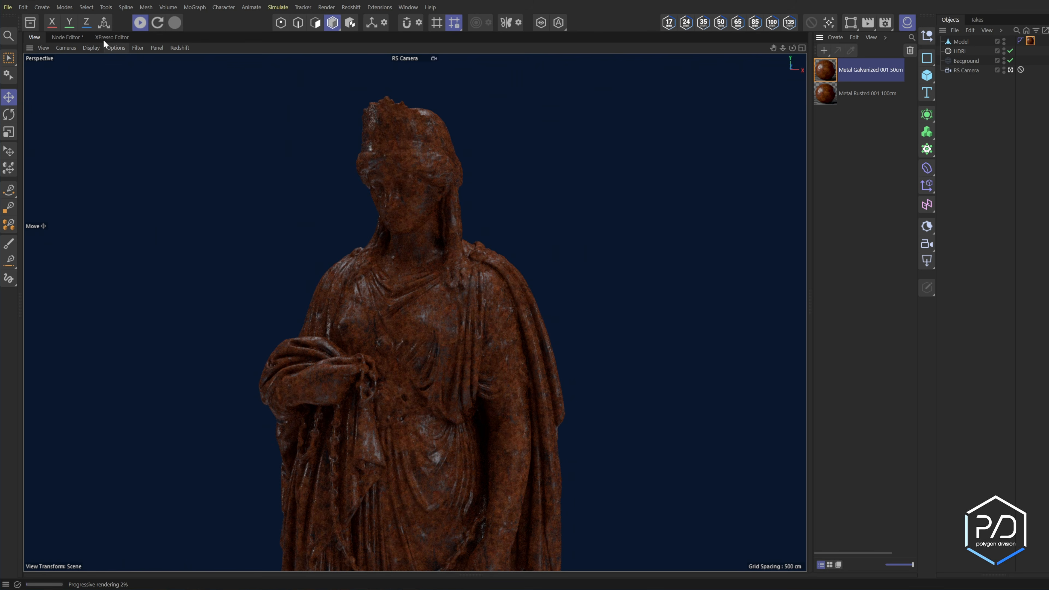
Lower the value of the Layer 1 Blend Color to 0%, comparing the blends in the rendered view.
{"action": "left_click", "coordinate": [79, 39]}
{"action": "left_click", "coordinate": [689, 145]}
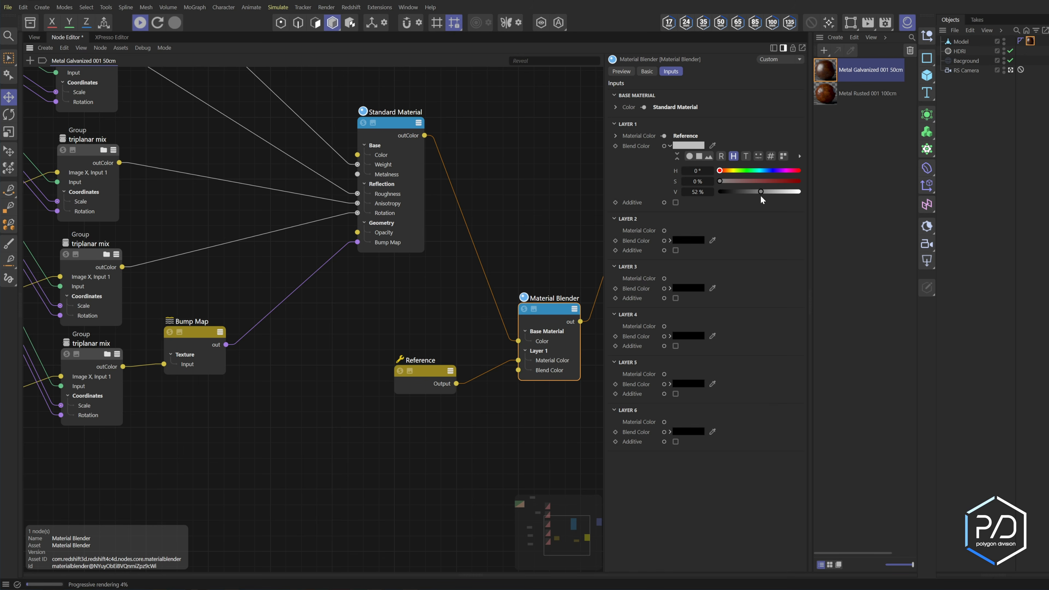
{"action": "left_click_drag", "start_coordinate": [764, 192], "coordinate": [717, 192]}
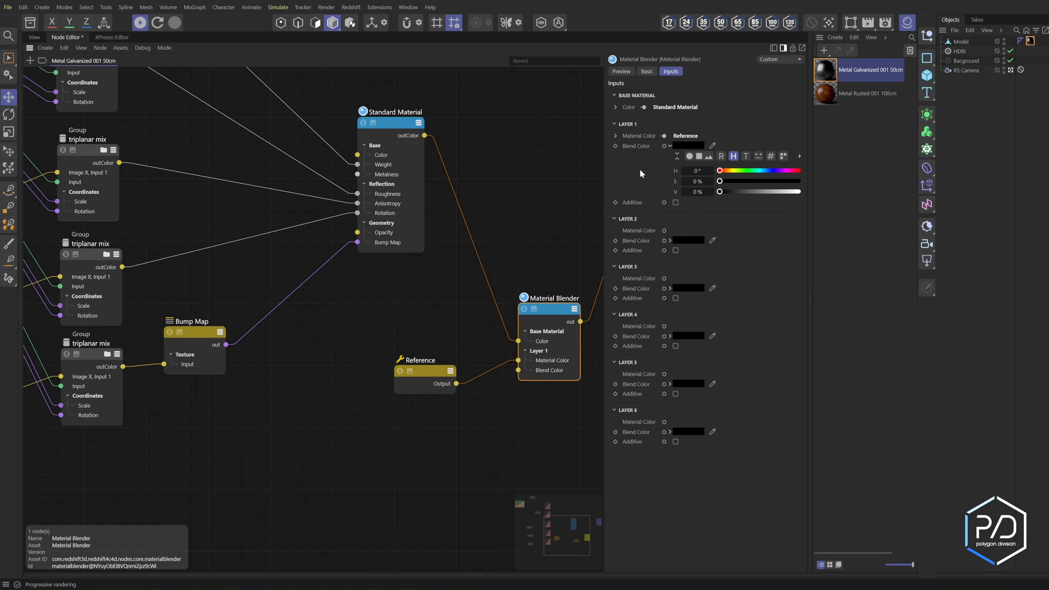
{"action": "left_click", "coordinate": [671, 145]}
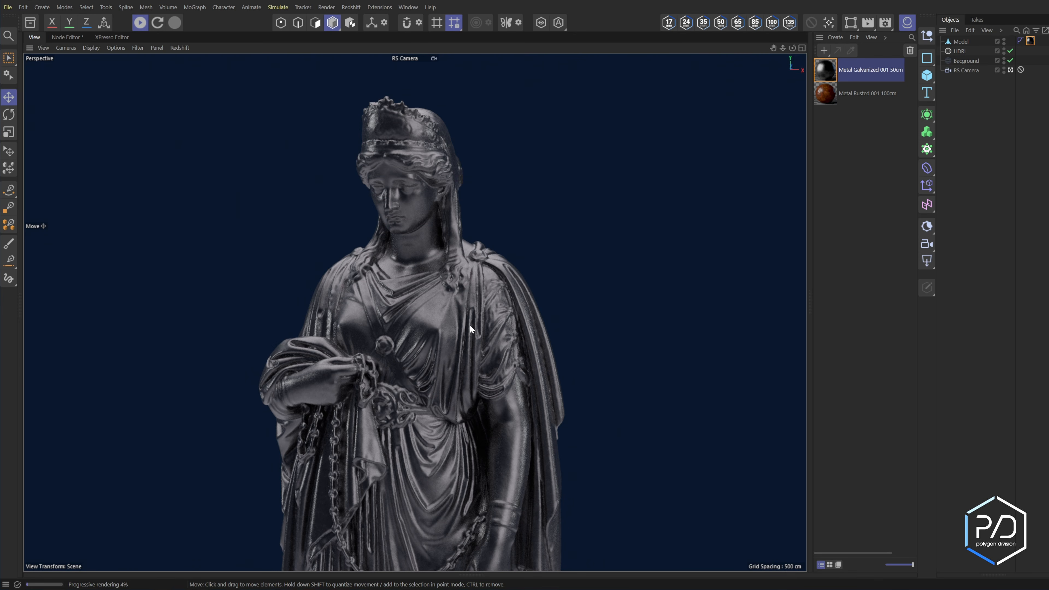
Add a Curvature node driving the Layer 1 Blend Color, with contrast 3 and input range maximum 0.12, and check the render.
{"action": "left_click", "coordinate": [65, 37]}
{"action": "double_click", "coordinate": [433, 431]}
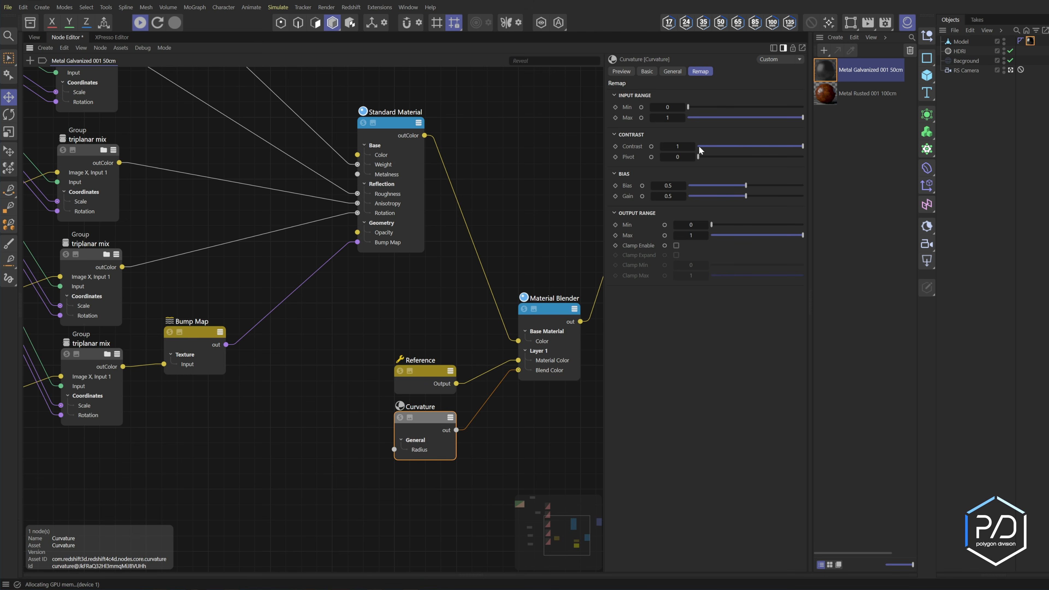
{"action": "double_click", "coordinate": [678, 147]}
{"action": "type", "text": "3"}
{"action": "key", "text": "Return"}
{"action": "left_click_drag", "start_coordinate": [727, 118], "coordinate": [704, 118]}
{"action": "double_click", "coordinate": [680, 119]}
{"action": "type", "text": "0.12"}
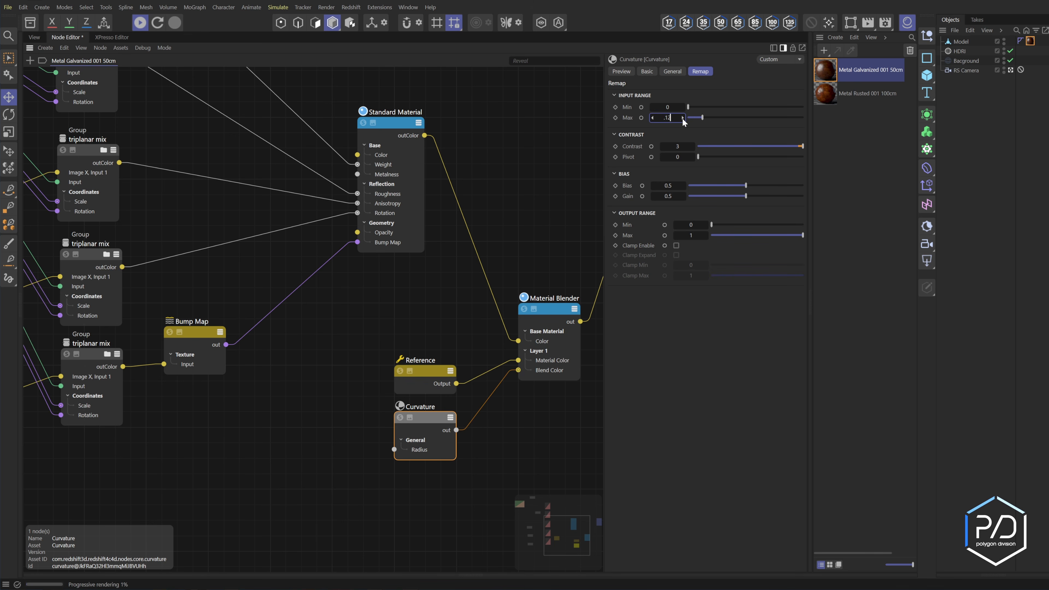
{"action": "key", "text": "Return"}
{"action": "left_click", "coordinate": [35, 37]}
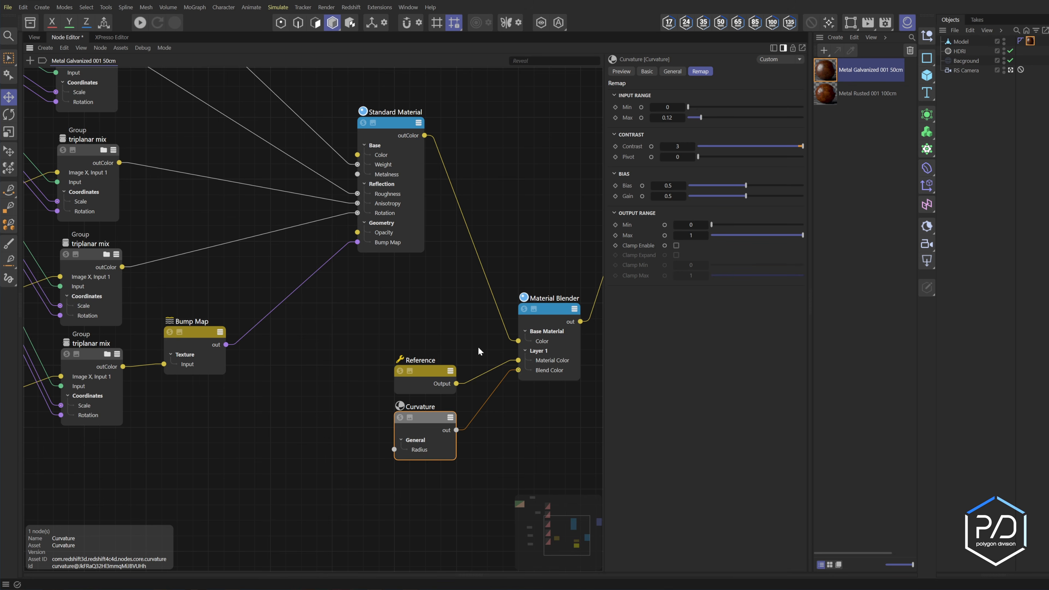
Connect the Standard Material directly to the Output's Surface and cut the Material Blender, Reference and Curvature nodes.
{"action": "middle_click_drag", "start_coordinate": [478, 347], "coordinate": [395, 354]}
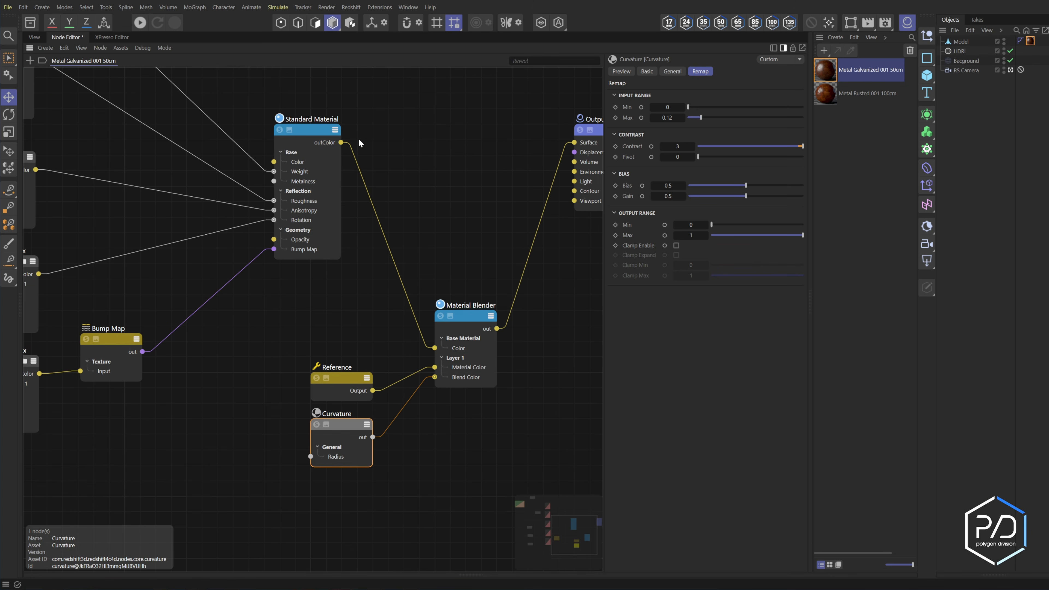
{"action": "left_click_drag", "start_coordinate": [341, 143], "coordinate": [424, 132]}
{"action": "left_click_drag", "start_coordinate": [515, 289], "coordinate": [326, 500]}
{"action": "key", "text": "Delete"}
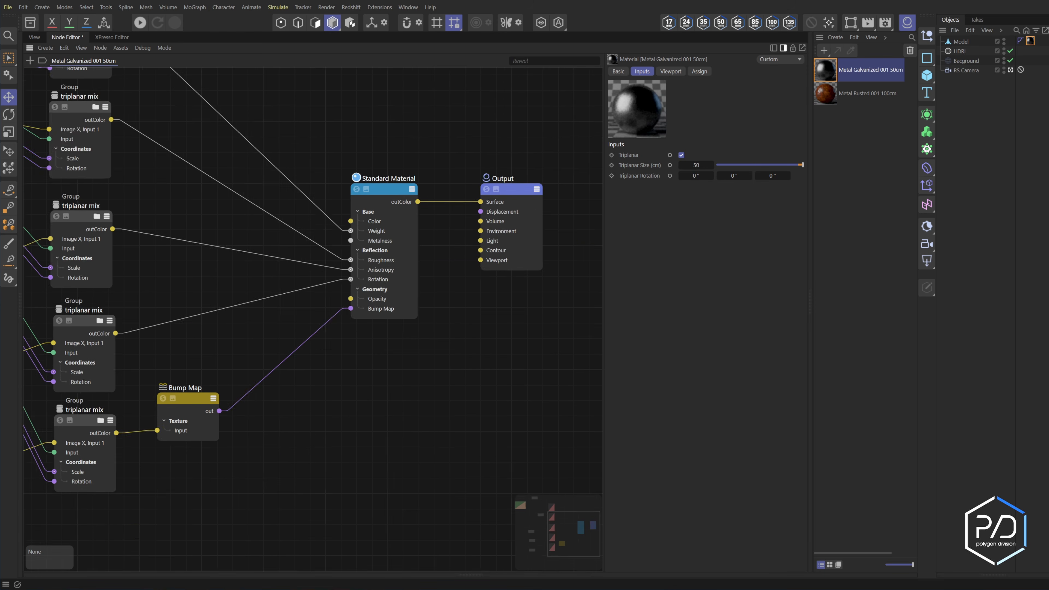
Create a new material and replace its RS Standard node with the cut blender setup, wired to the Output's Surface.
{"action": "left_click", "coordinate": [837, 163]}
{"action": "double_click", "coordinate": [838, 153]}
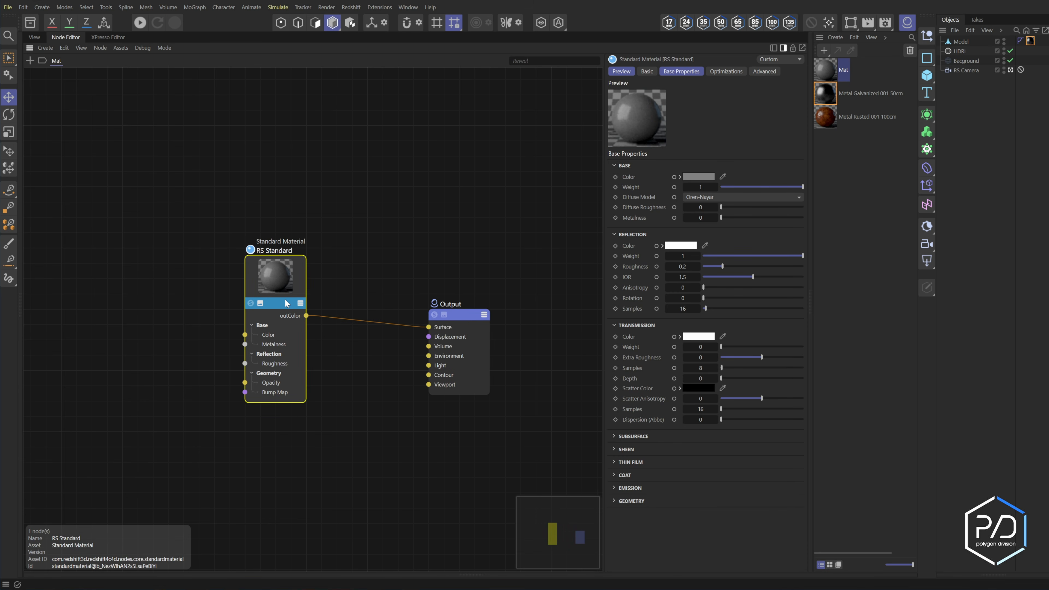
{"action": "key", "text": "Delete"}
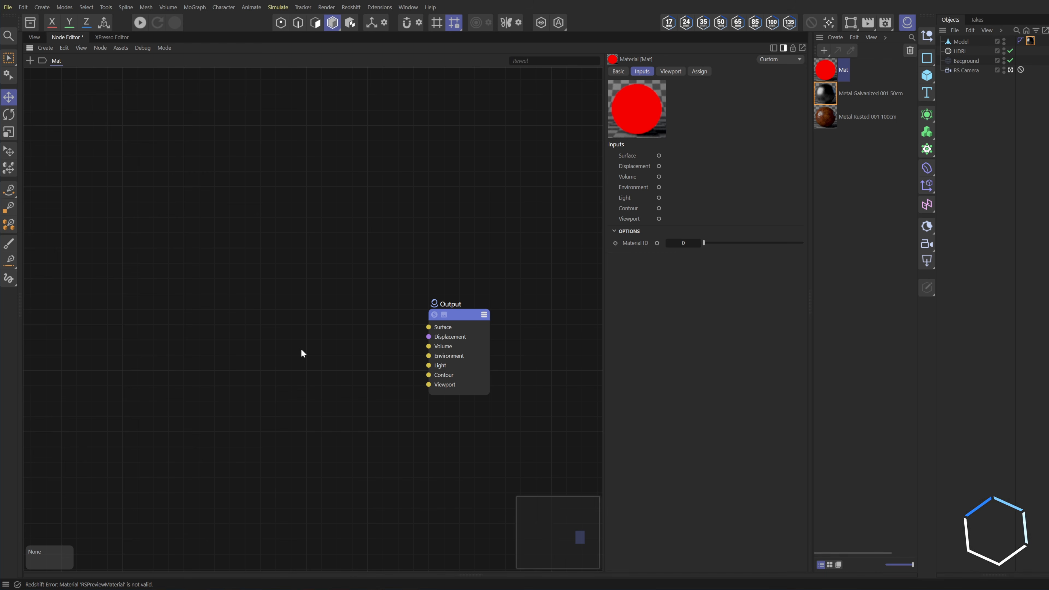
{"action": "key", "text": "ctrl+v"}
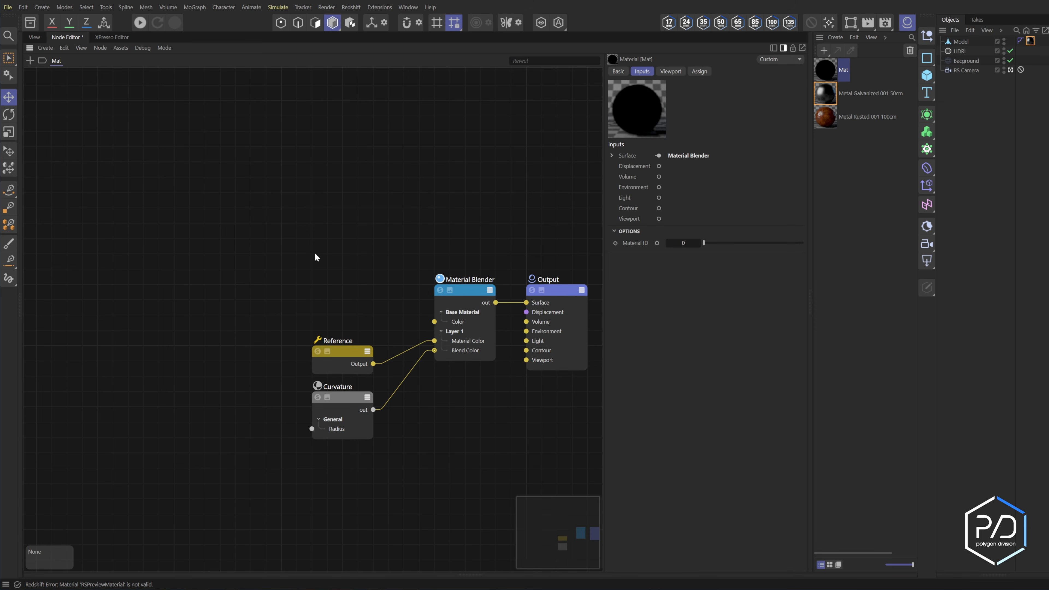
Add a second Reference node above the existing one and link it to Metal Galvanized 001 50cm.
{"action": "double_click", "coordinate": [315, 252]}
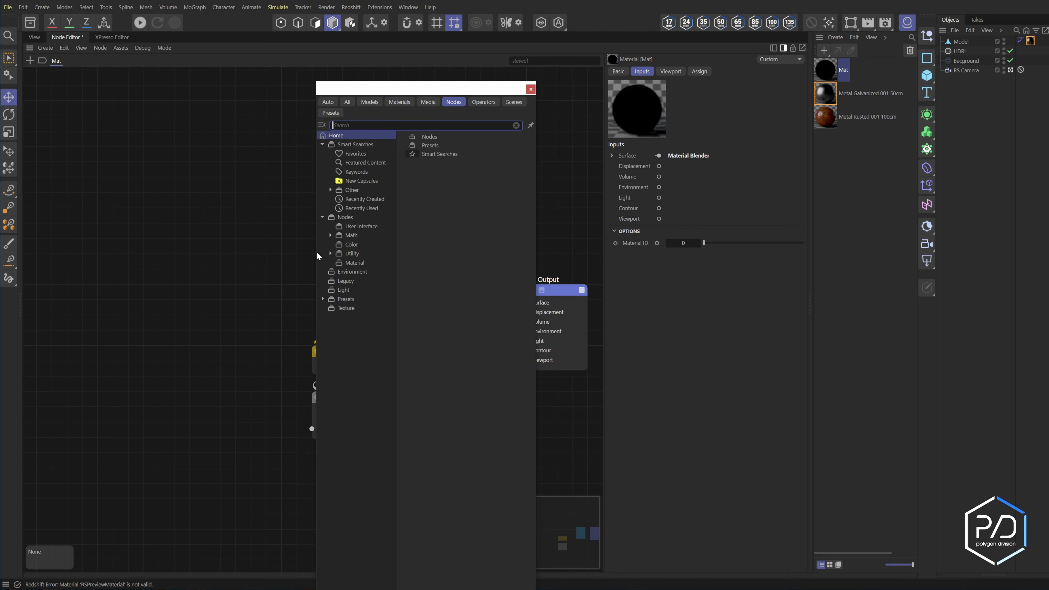
{"action": "key", "text": "Return"}
{"action": "left_click_drag", "start_coordinate": [351, 249], "coordinate": [351, 293]}
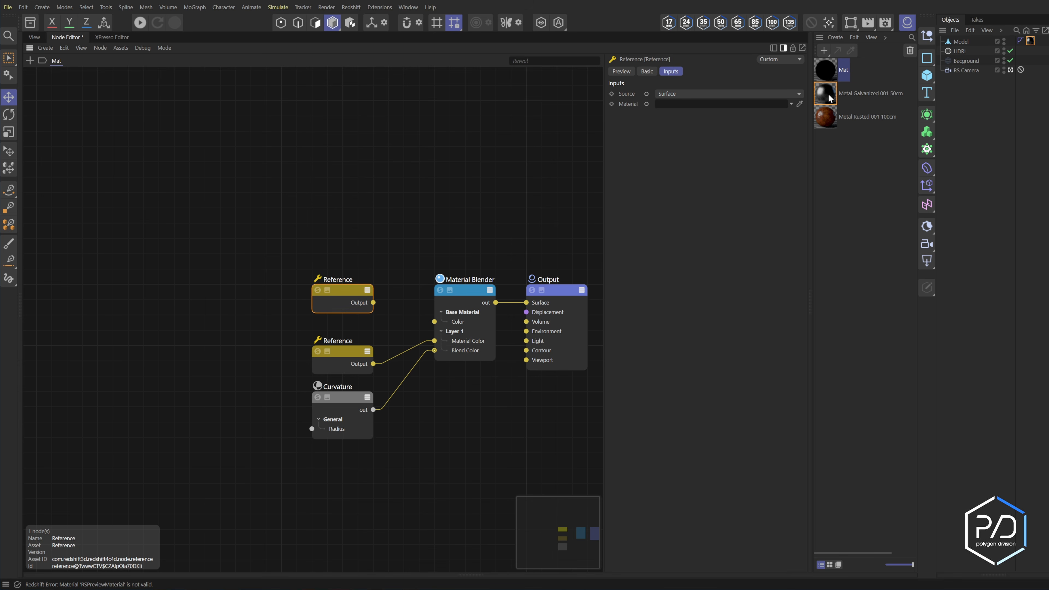
{"action": "left_click_drag", "start_coordinate": [826, 99], "coordinate": [690, 107]}
Link the lower Reference to Metal Rusted 001 100cm and connect the upper Reference to the Material Blender's base Color.
{"action": "left_click", "coordinate": [358, 357]}
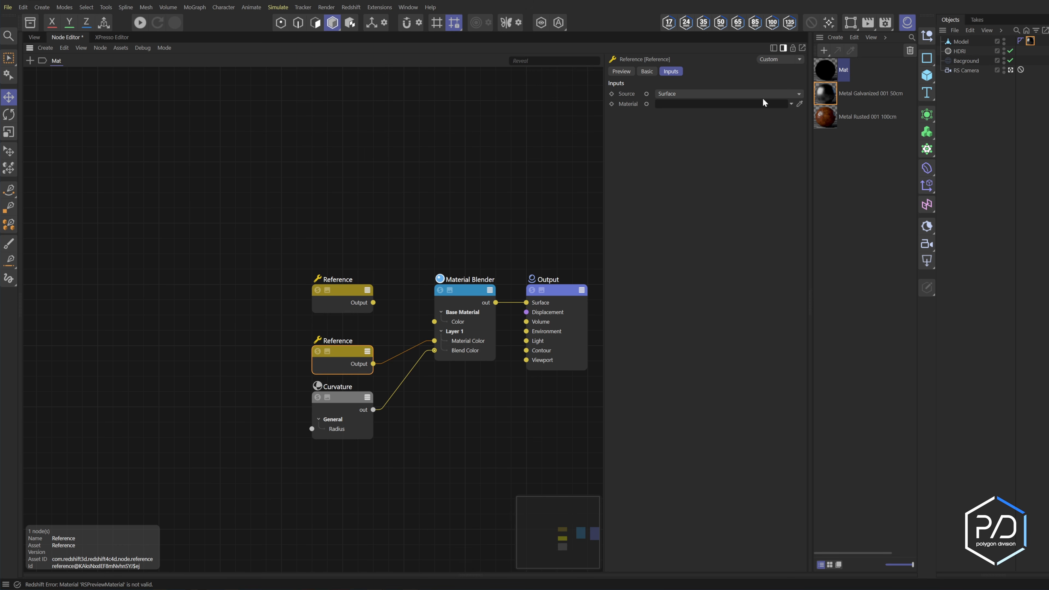
{"action": "left_click_drag", "start_coordinate": [825, 116], "coordinate": [720, 104]}
{"action": "left_click_drag", "start_coordinate": [374, 302], "coordinate": [435, 322]}
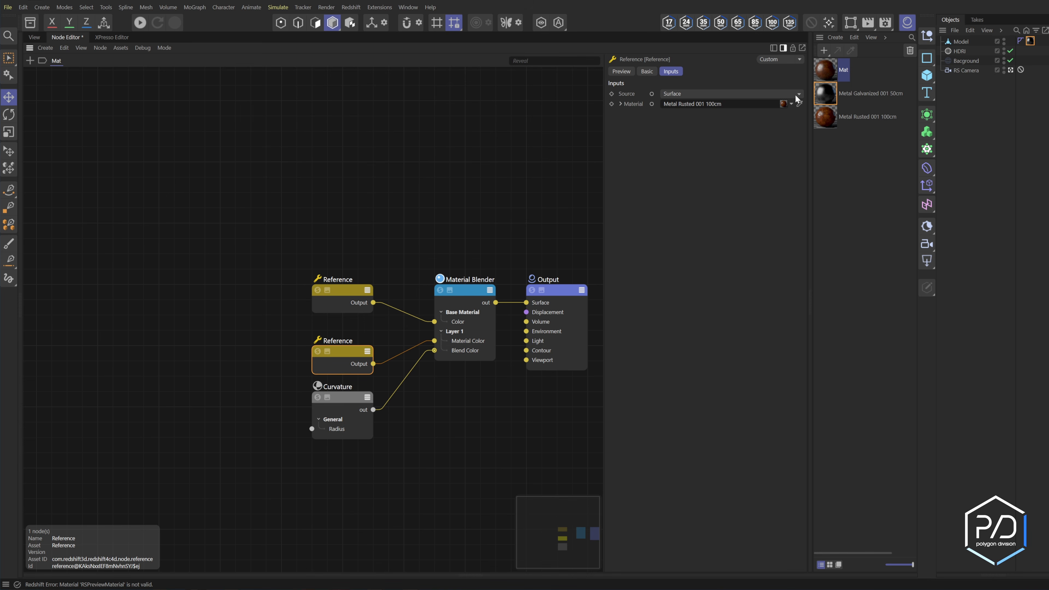
Compare the Metal Rusted 001 100cm node graph with the new blended material's graph.
{"action": "double_click", "coordinate": [845, 70]}
{"action": "key", "text": "Return"}
{"action": "left_click_drag", "start_coordinate": [842, 149], "coordinate": [837, 88]}
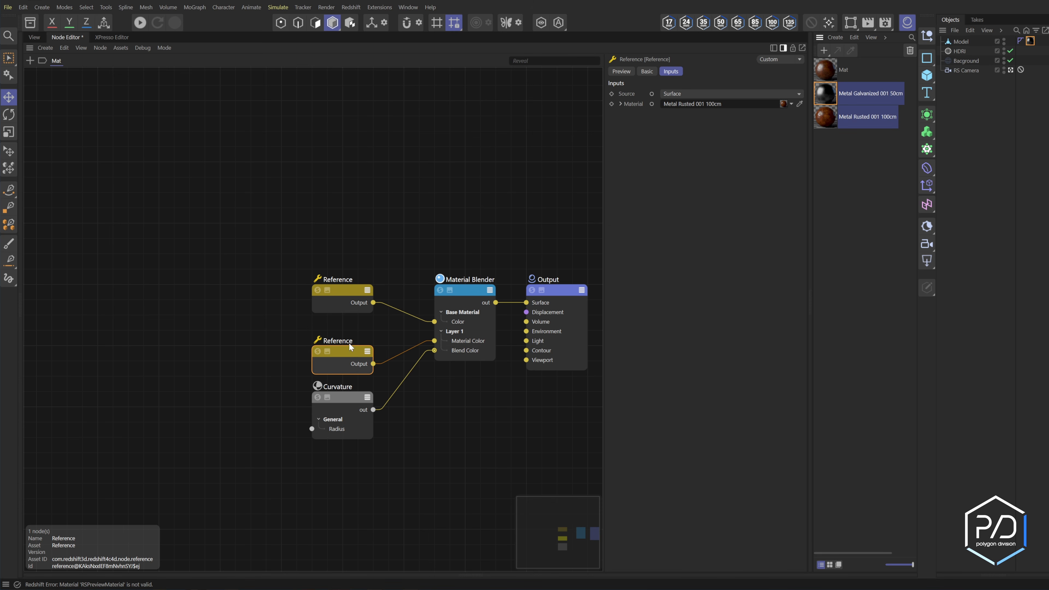
{"action": "left_click", "coordinate": [821, 125]}
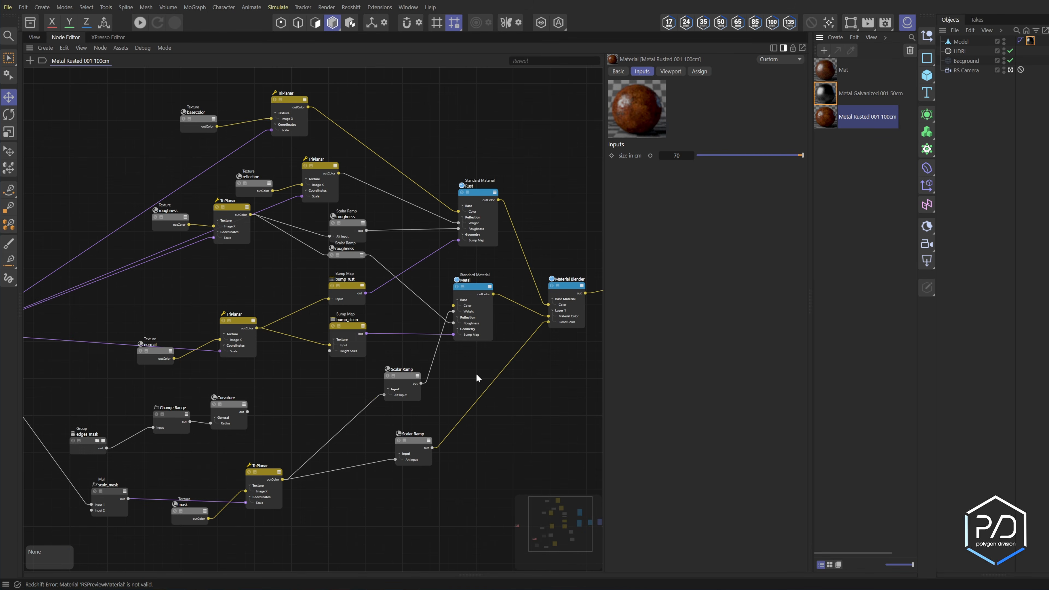
{"action": "left_click", "coordinate": [824, 73]}
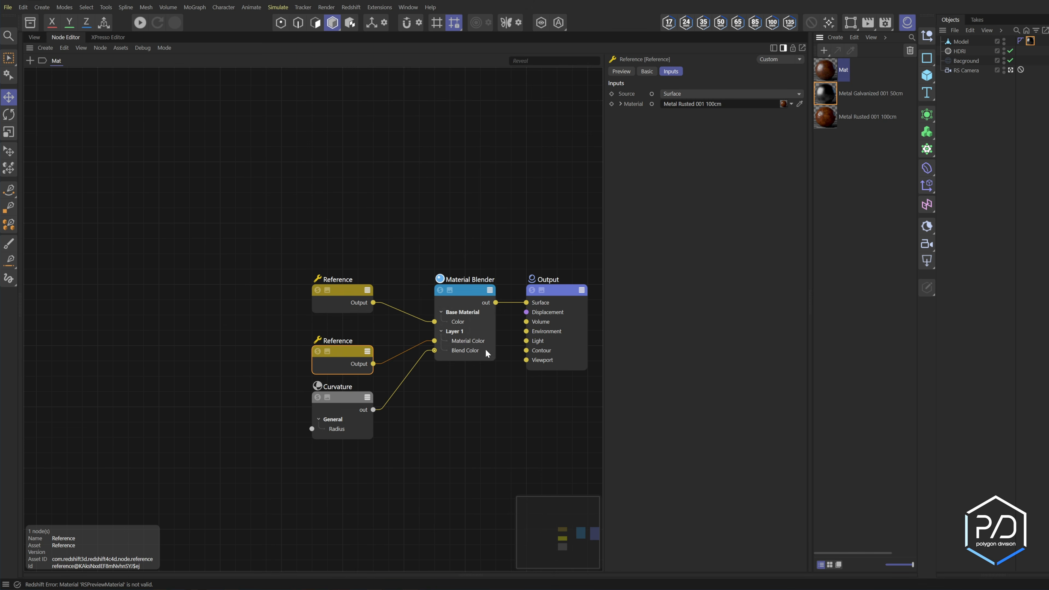
Review the Material Blender's layer inputs and browse the asset library's Metal materials back to the beginning.
{"action": "middle_click_drag", "start_coordinate": [509, 411], "coordinate": [436, 392], "text": "alt"}
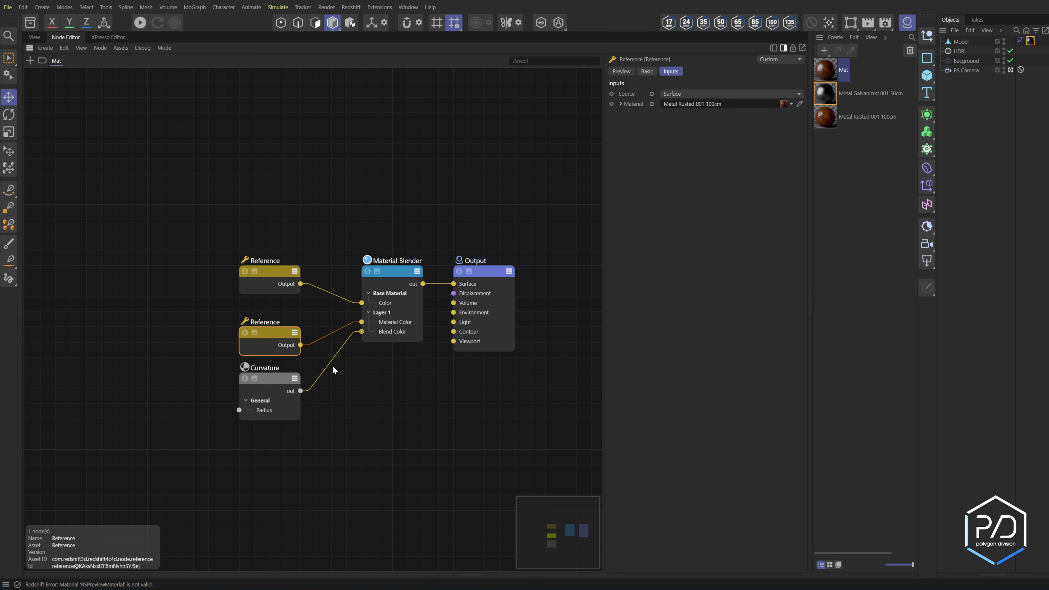
{"action": "left_click", "coordinate": [392, 329]}
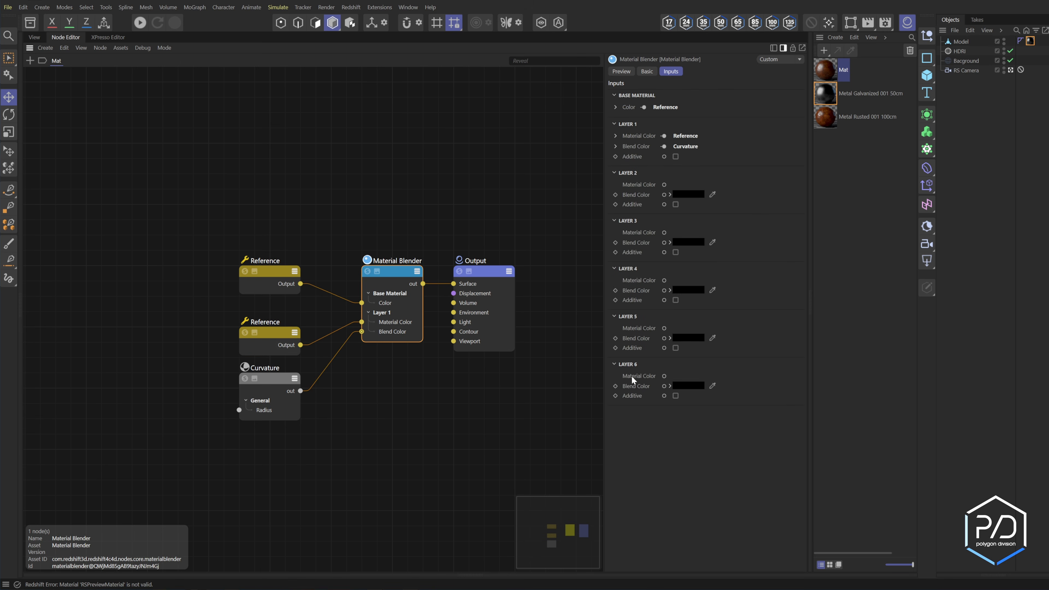
{"action": "scroll", "coordinate": [139, 307], "scroll_direction": "up", "scroll_amount": 10}
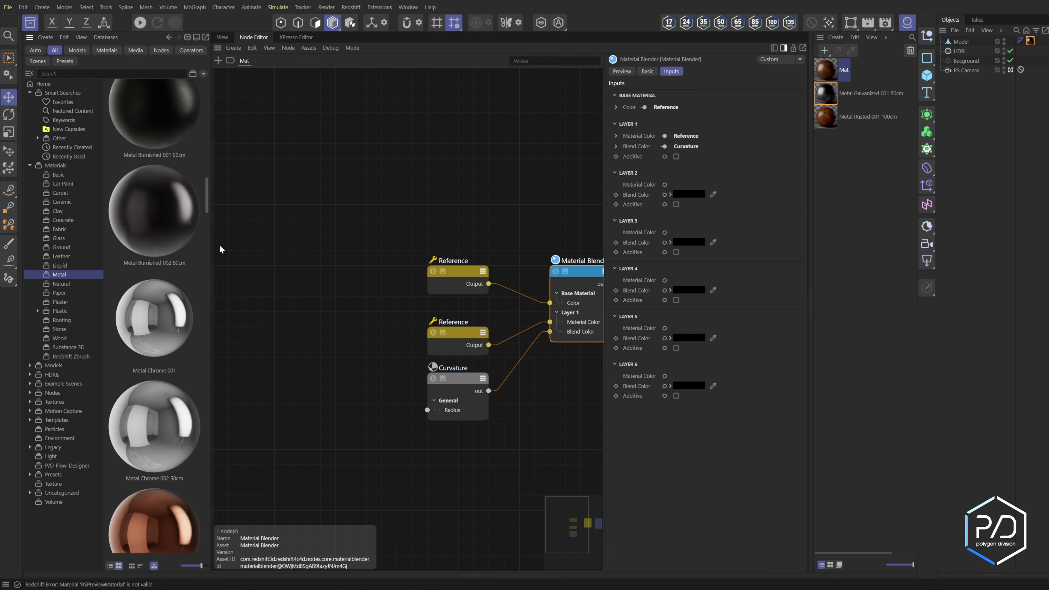
{"action": "left_click_drag", "start_coordinate": [206, 193], "coordinate": [208, 90]}
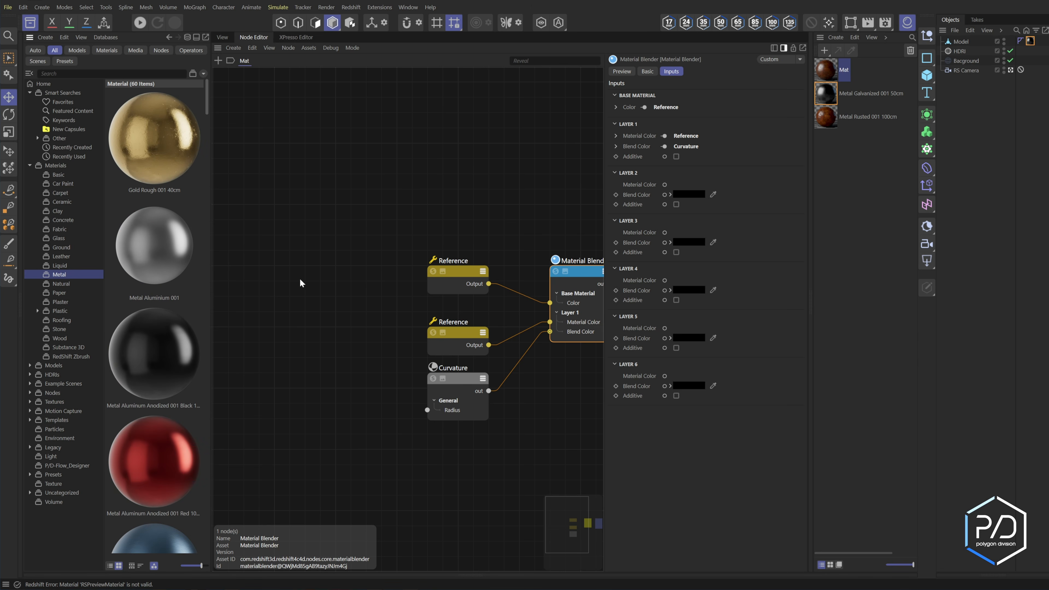